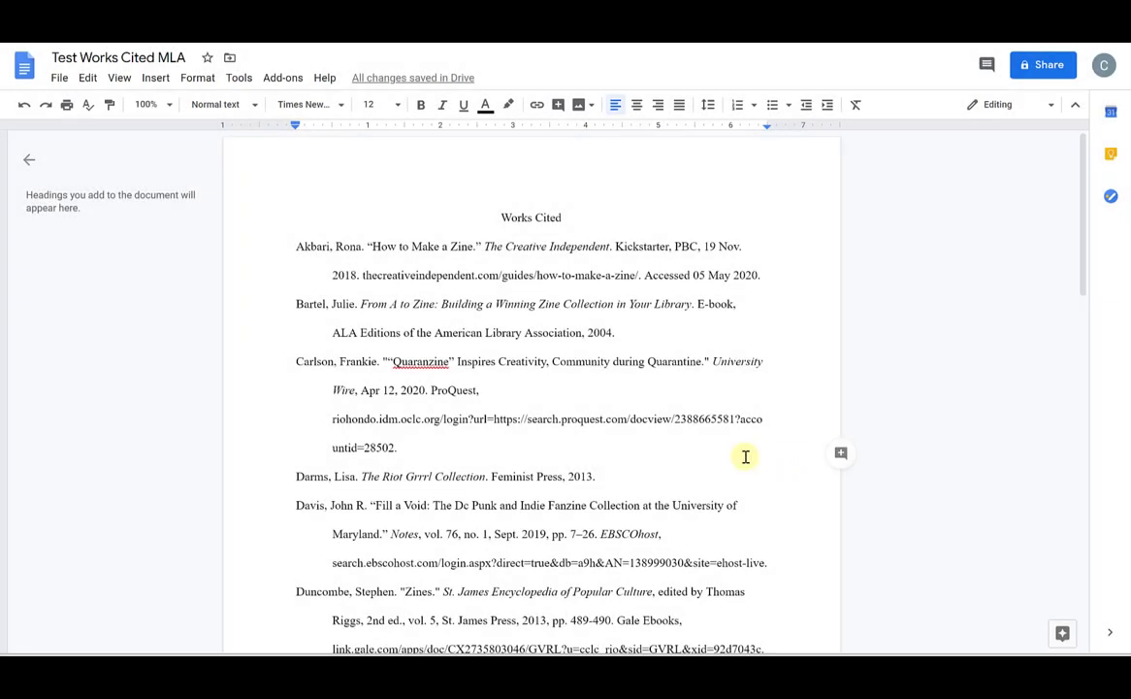
Step: Add a right-aligned page header containing the author's last name followed by the page number 5
scroll(632, 422, down, 3)
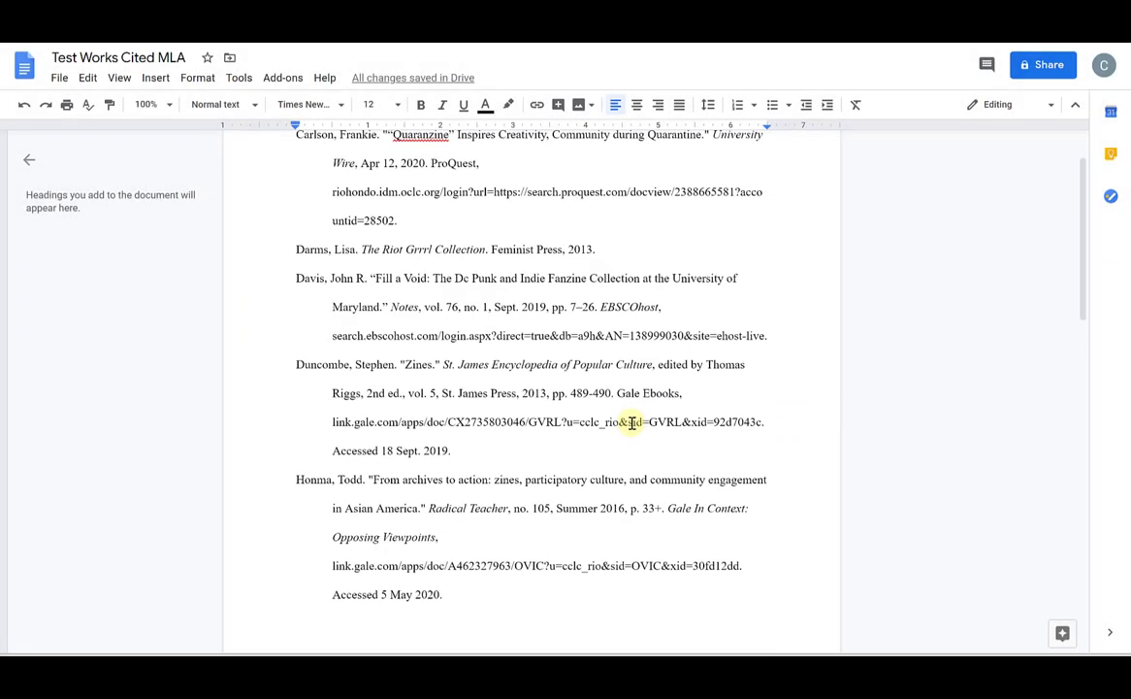
scroll(632, 422, up, 3)
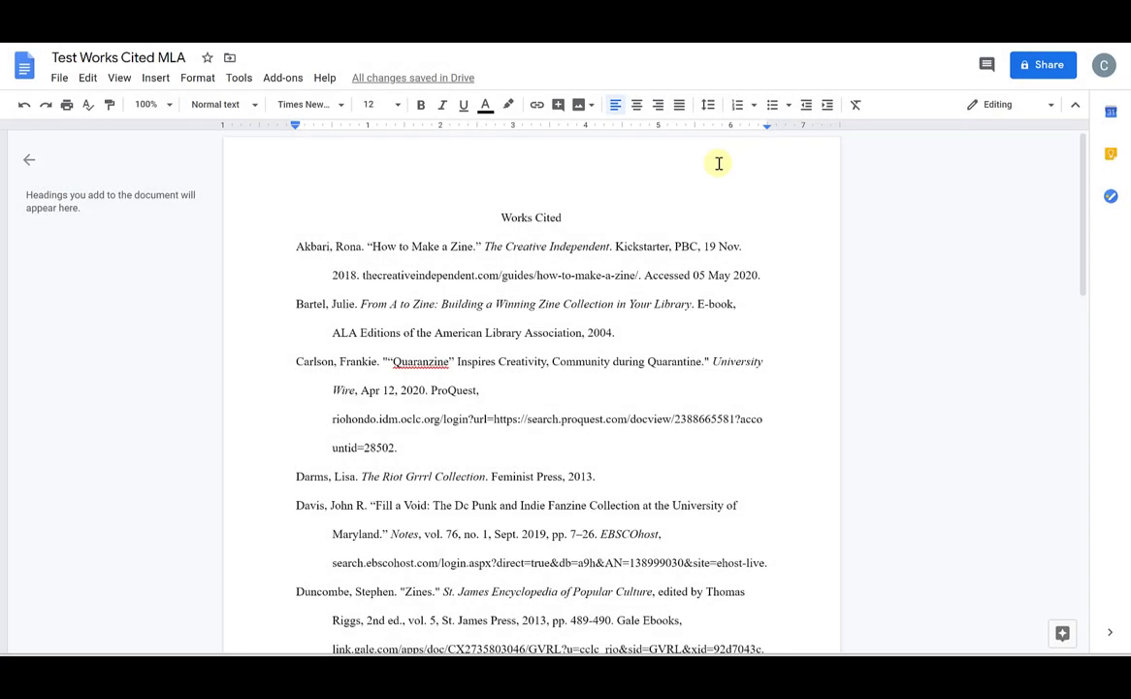
click(719, 163)
double_click(719, 163)
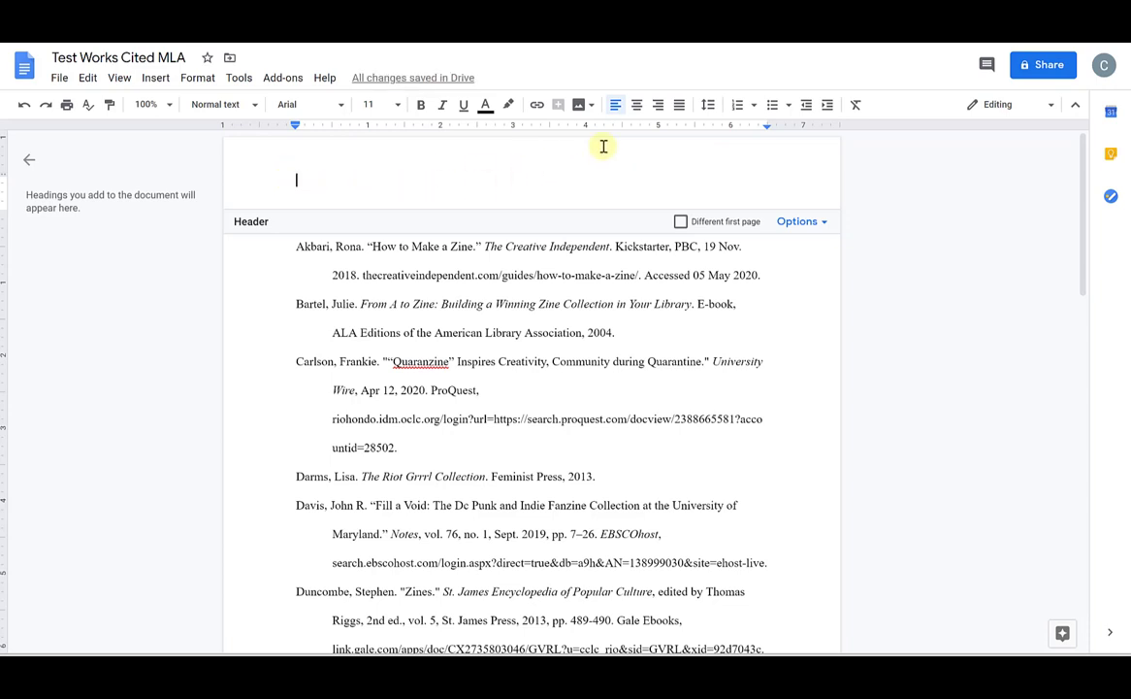
click(658, 107)
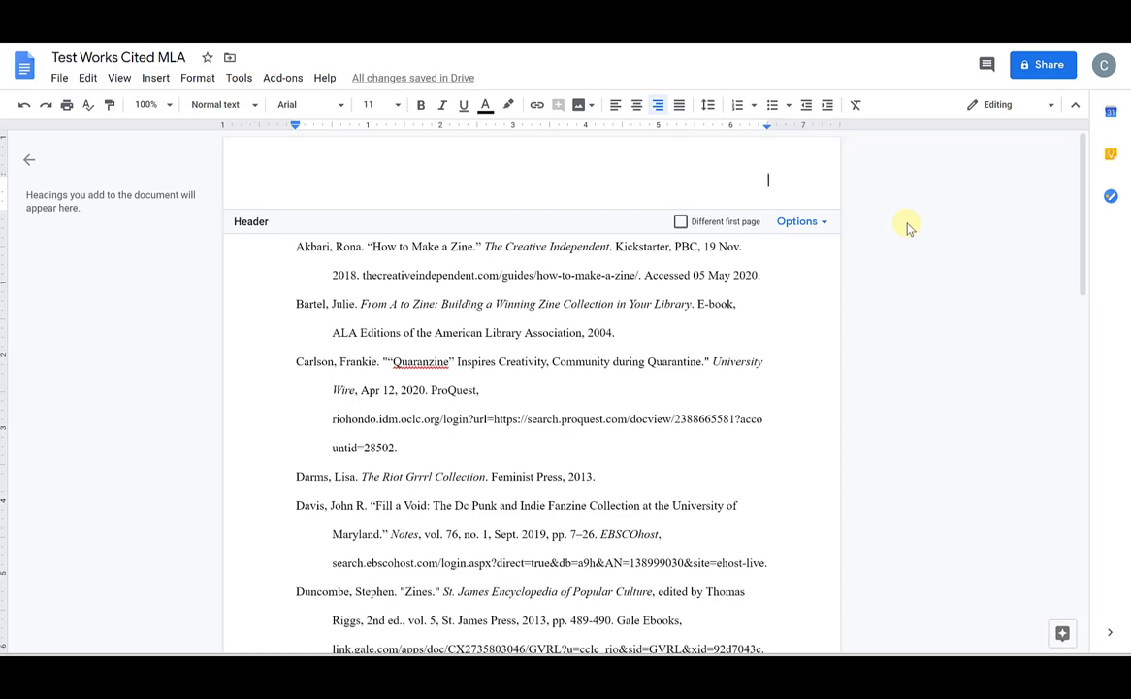
text(Rivas)
text(5)
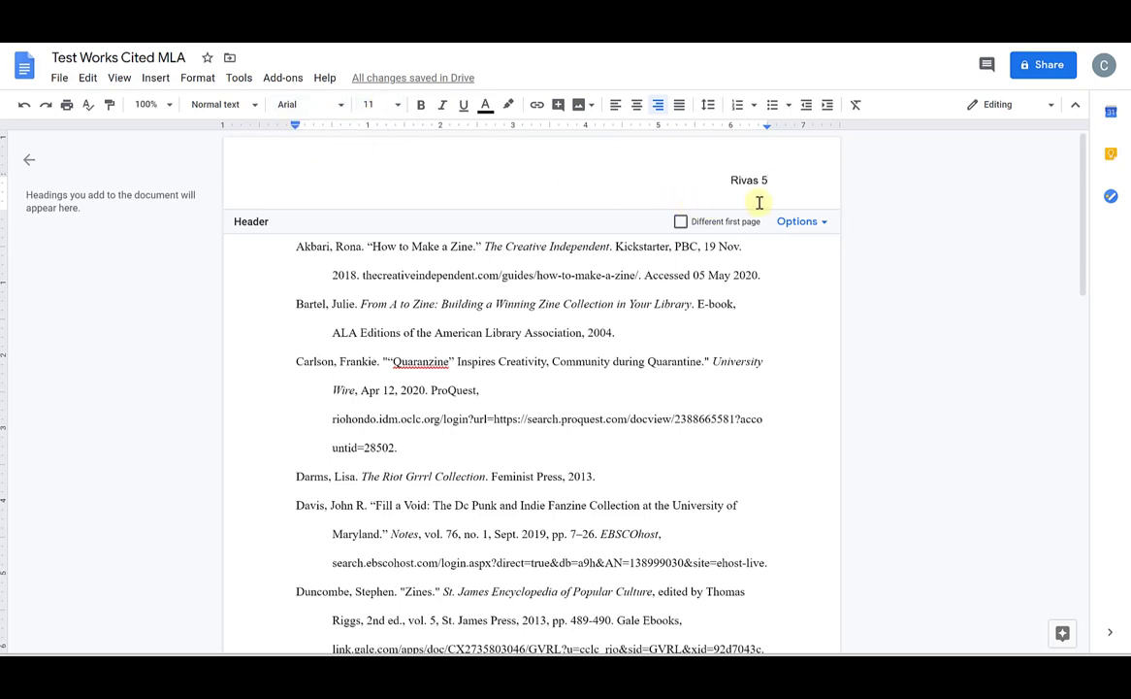
Step: Format the header text as Times New Roman, size 12
drag(766, 182, 718, 180)
click(339, 105)
click(368, 194)
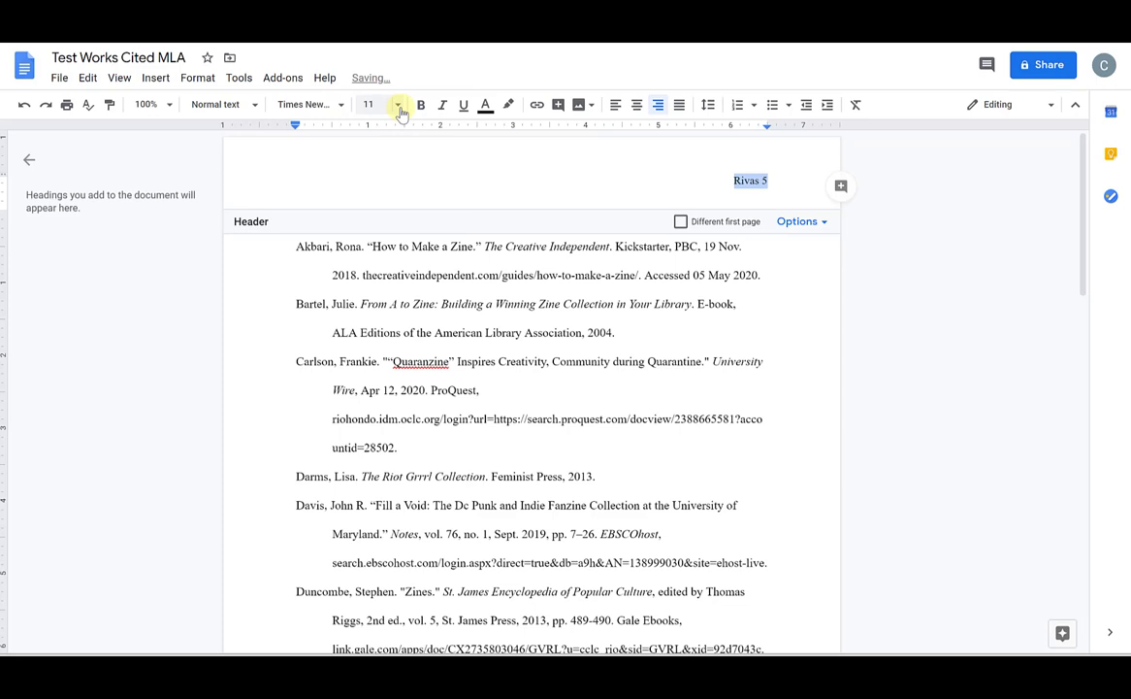
click(399, 109)
click(377, 222)
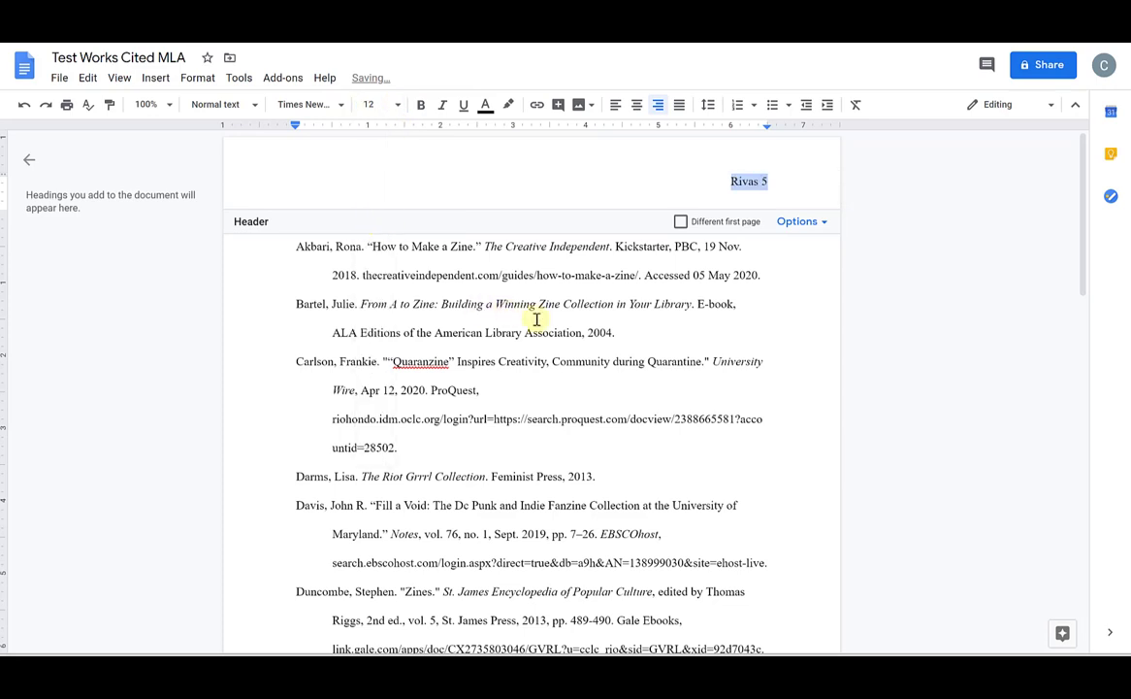
click(607, 317)
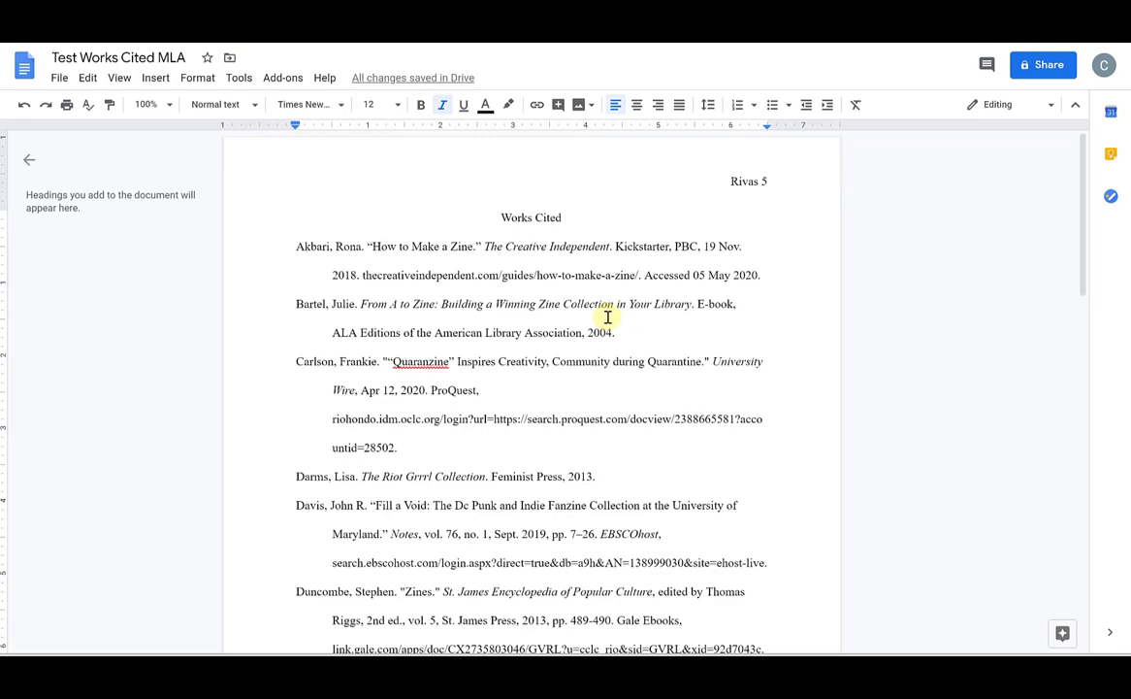
Step: Give the first page of the works cited list a different header from the other pages
scroll(607, 317, down, 6)
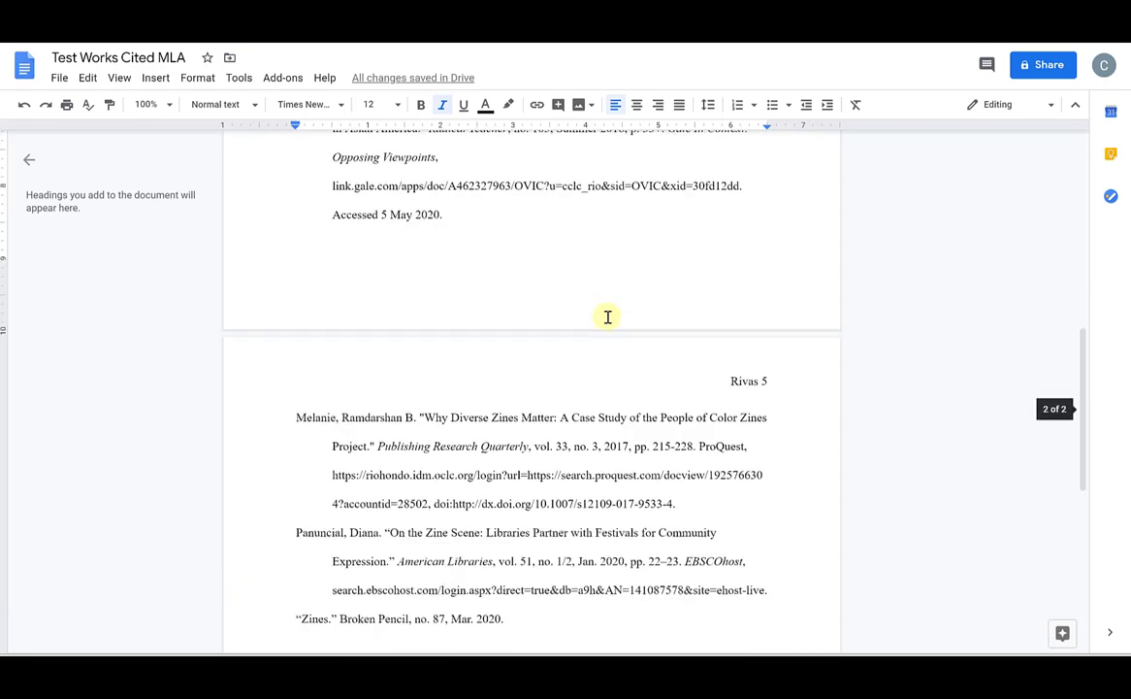
scroll(608, 317, down, 2)
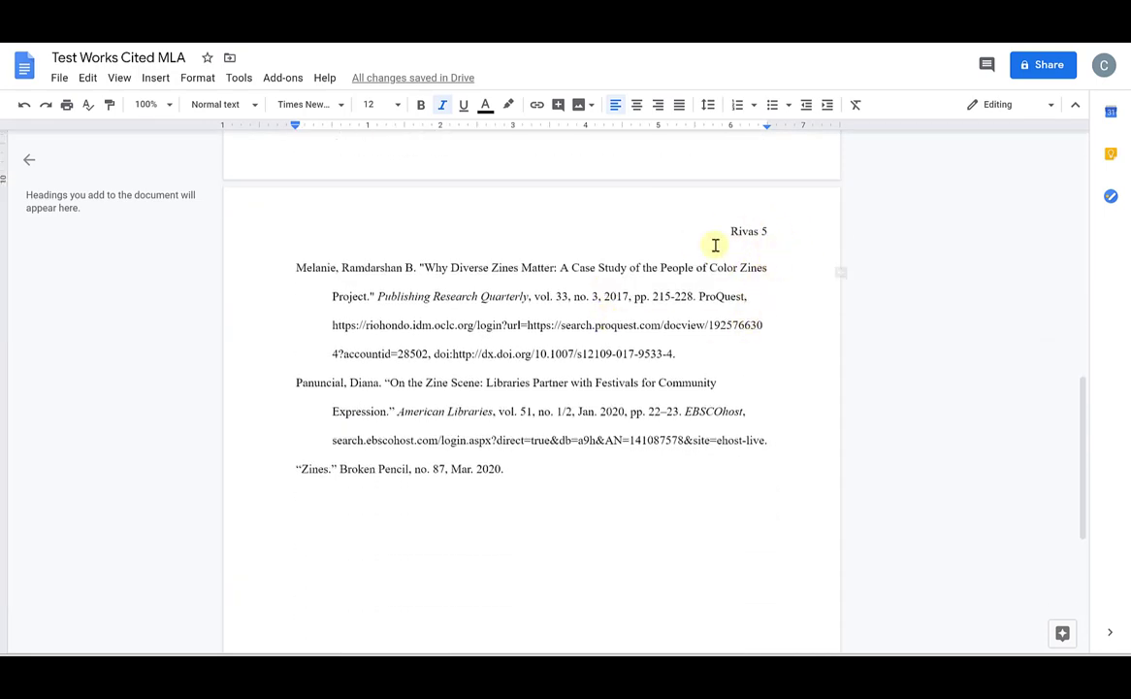
scroll(740, 289, up, 8)
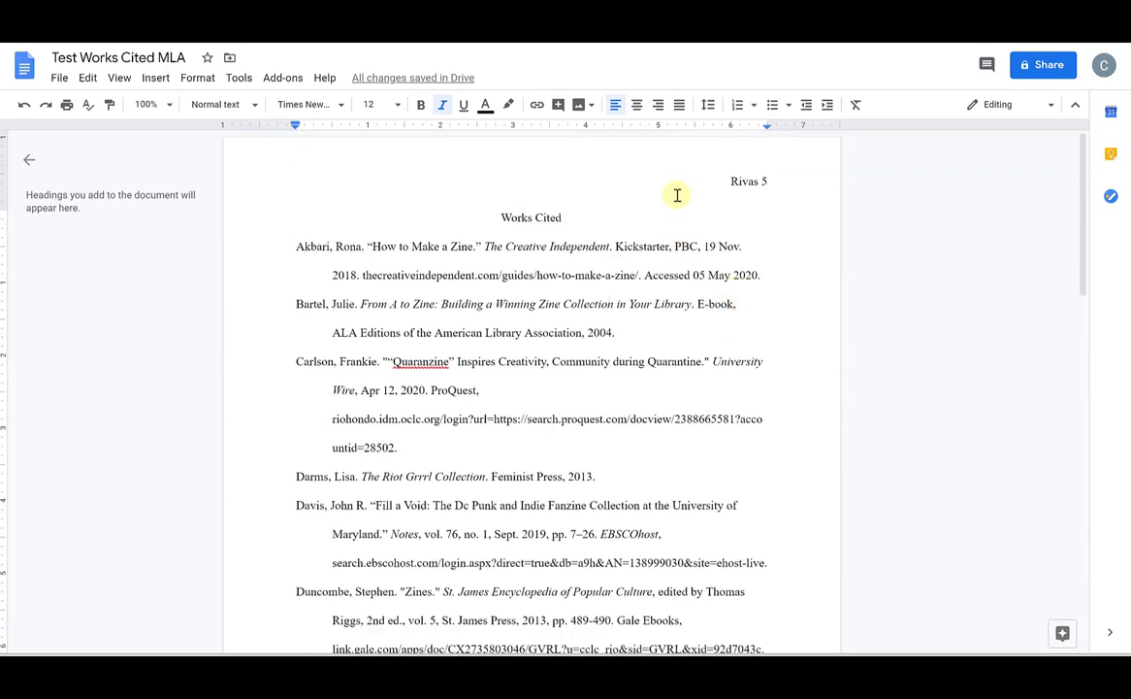
double_click(676, 191)
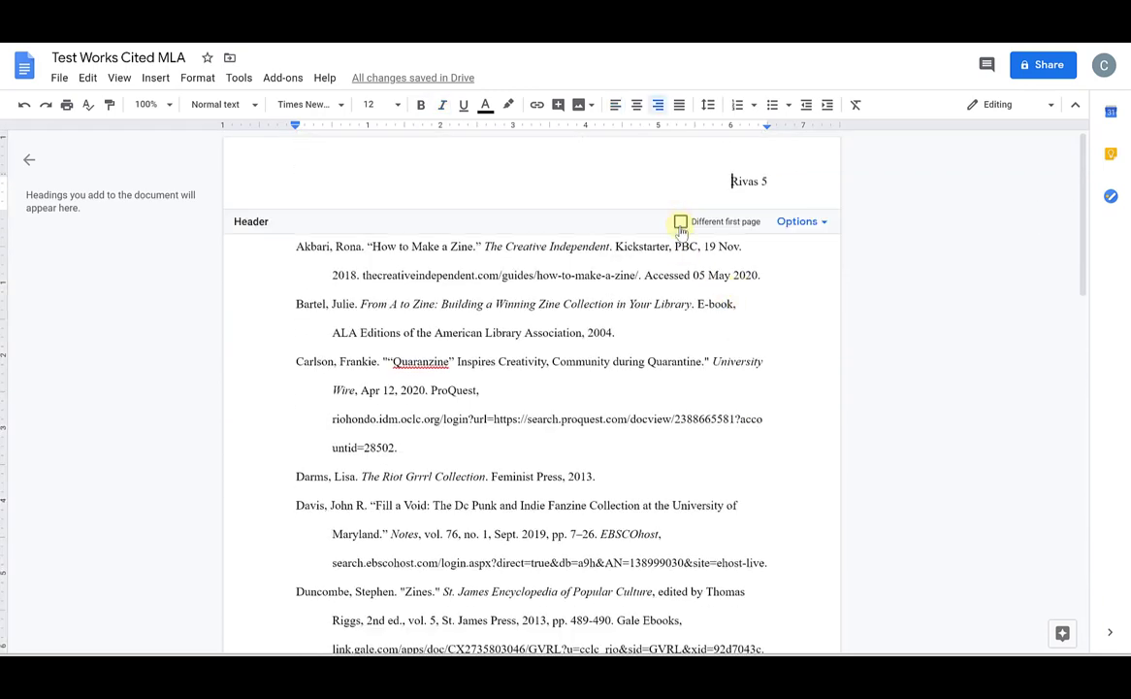
click(682, 223)
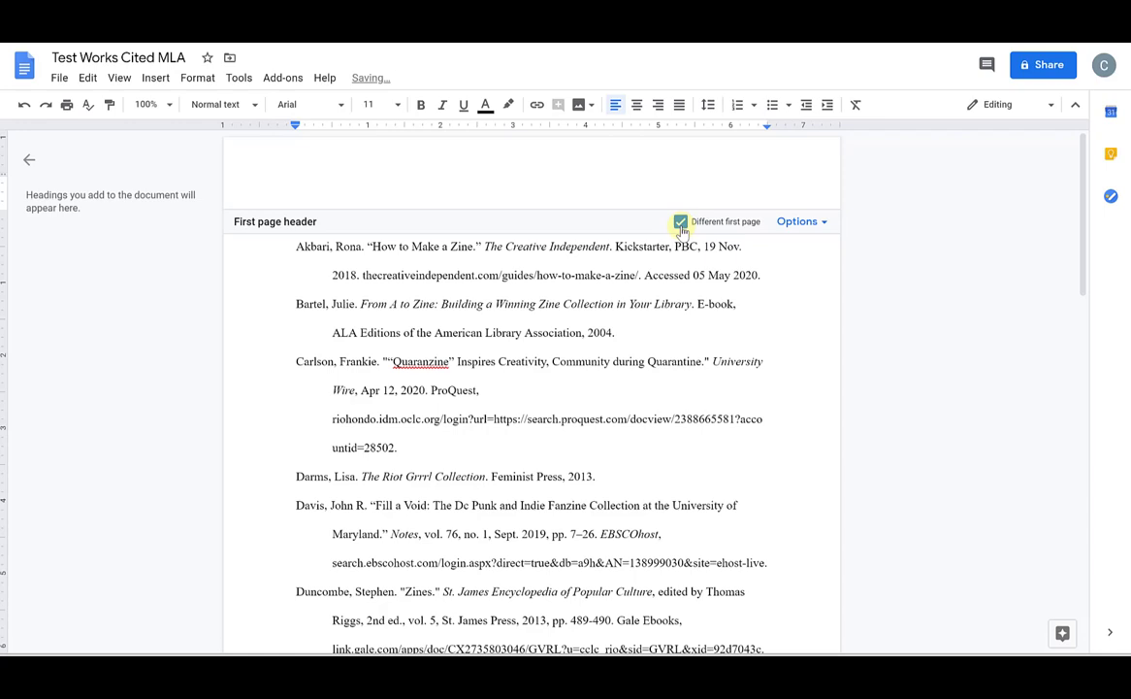
click(684, 271)
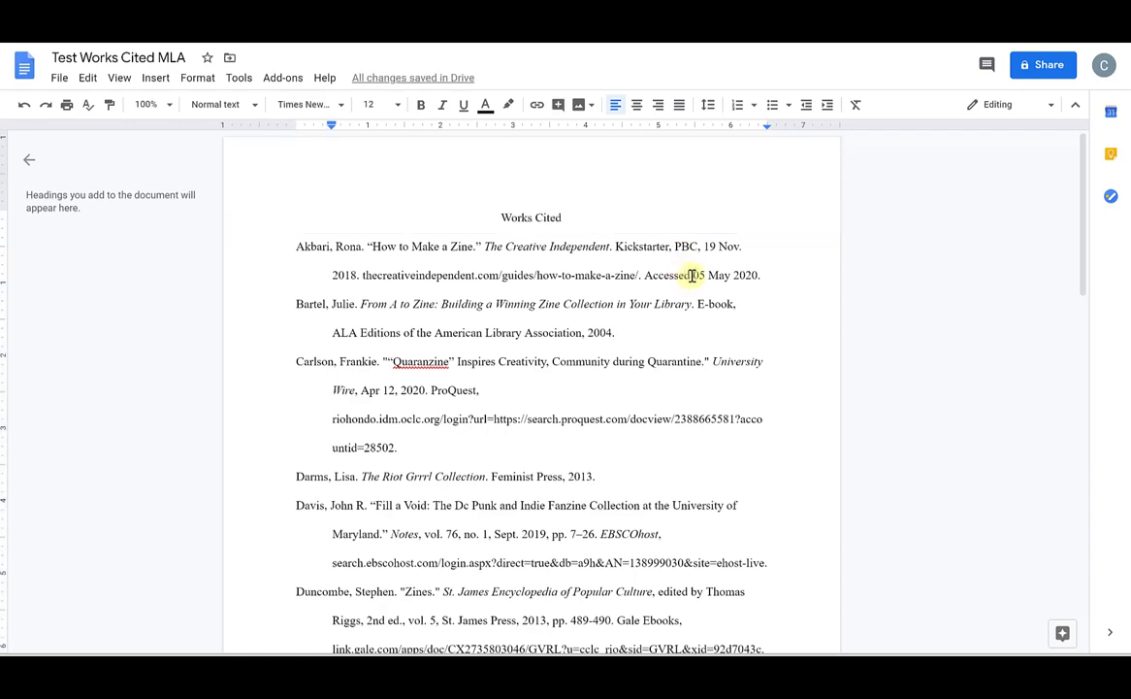
Step: Enter the author's last name and page number 5, right-aligned, in the first-page header
scroll(693, 275, down, 3)
scroll(693, 275, down, 5)
scroll(690, 273, up, 7)
click(696, 198)
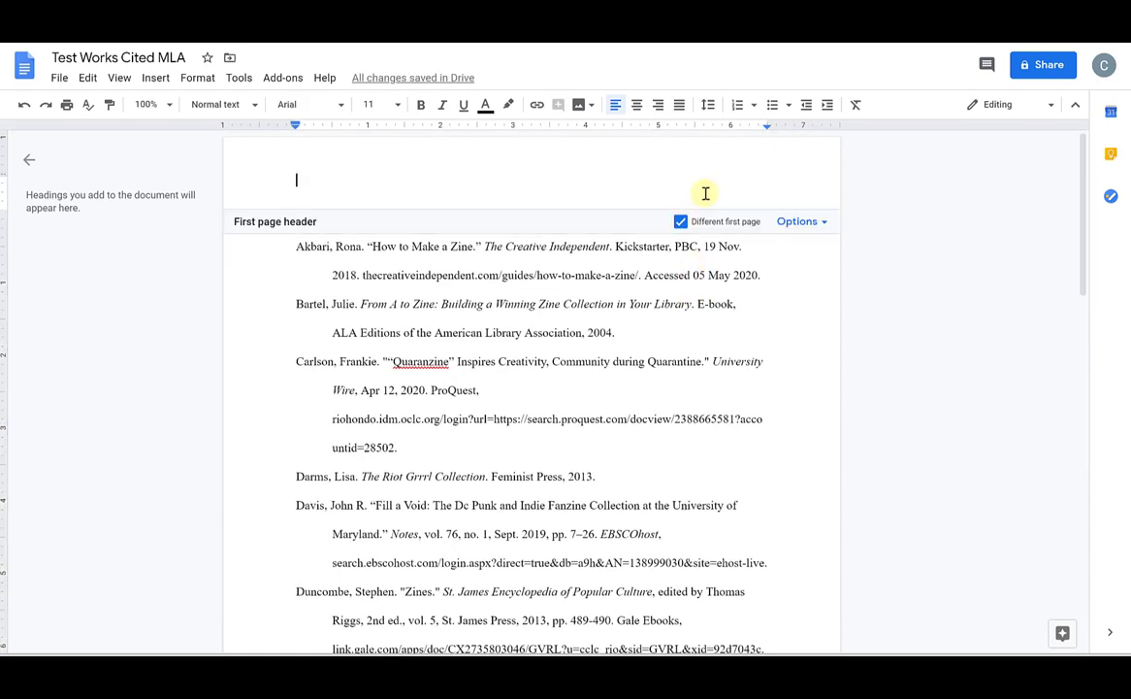
click(658, 105)
text(Rivas 5)
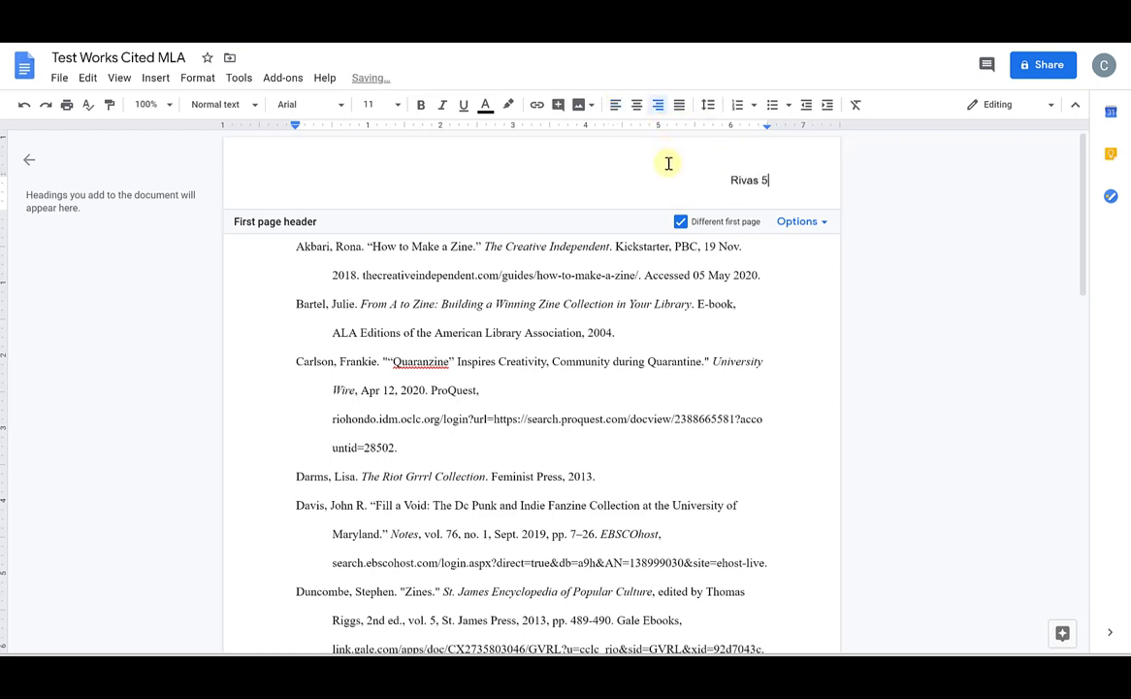
Step: Set the first-page header text to Times New Roman, size 12
double_click(777, 184)
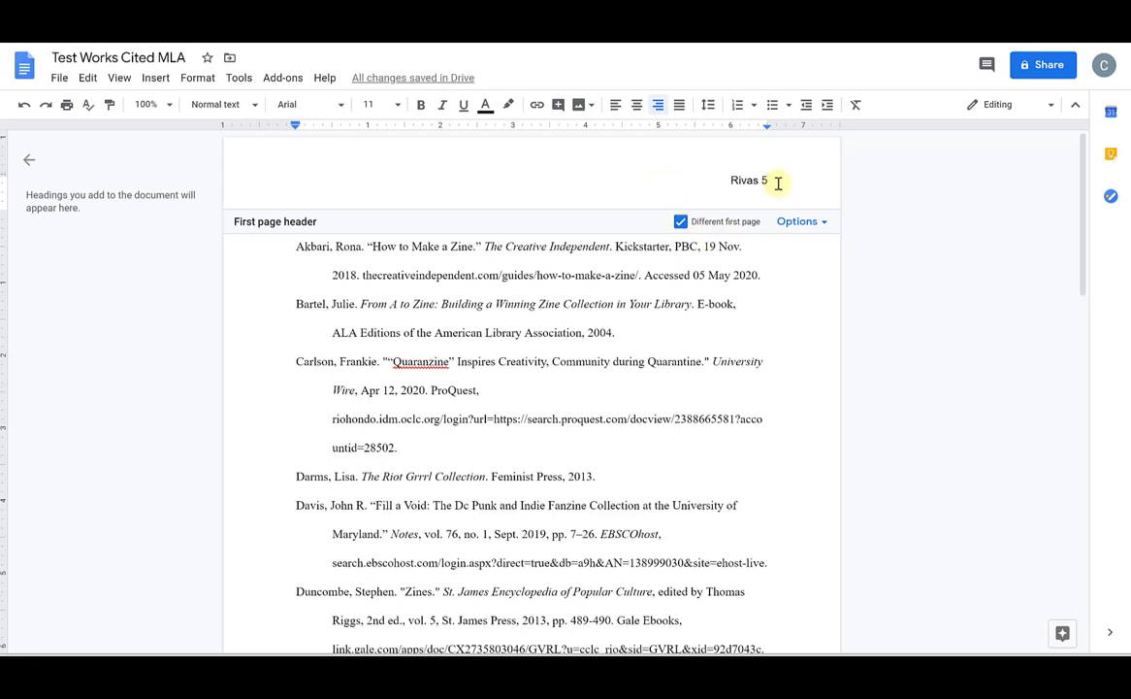
triple_click(722, 178)
click(338, 104)
click(336, 191)
click(396, 104)
click(384, 227)
click(566, 306)
Step: Change the page number in the second page's header to 6
scroll(566, 306, down, 7)
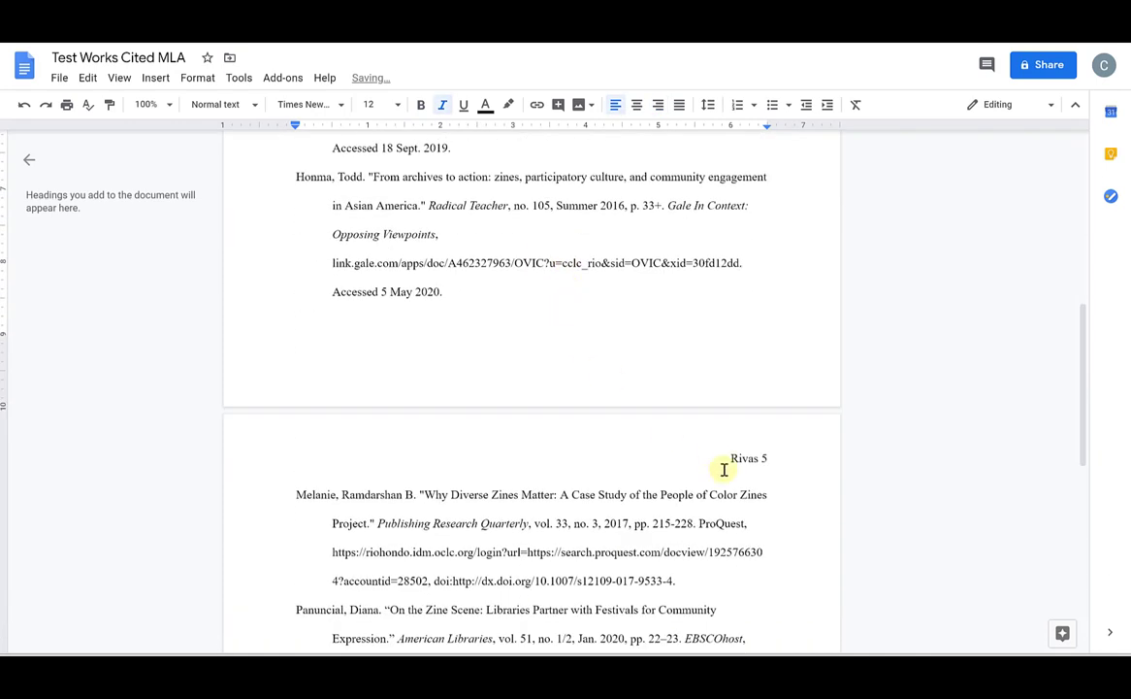
click(724, 468)
click(827, 463)
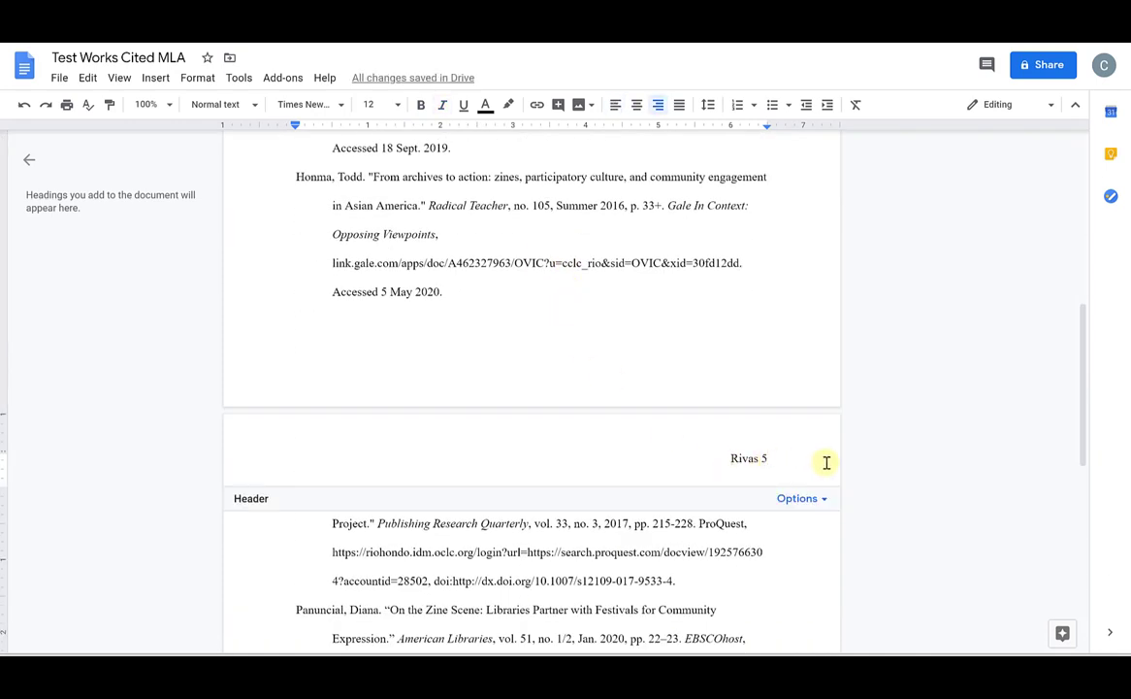
key(BackSpace)
text(6)
click(700, 583)
Step: Undo the second-page number change and the first-page header's font formatting and text
scroll(707, 583, up, 3)
scroll(706, 583, up, 3)
scroll(756, 267, down, 5)
scroll(767, 321, down, 4)
scroll(663, 399, up, 3)
scroll(663, 401, up, 5)
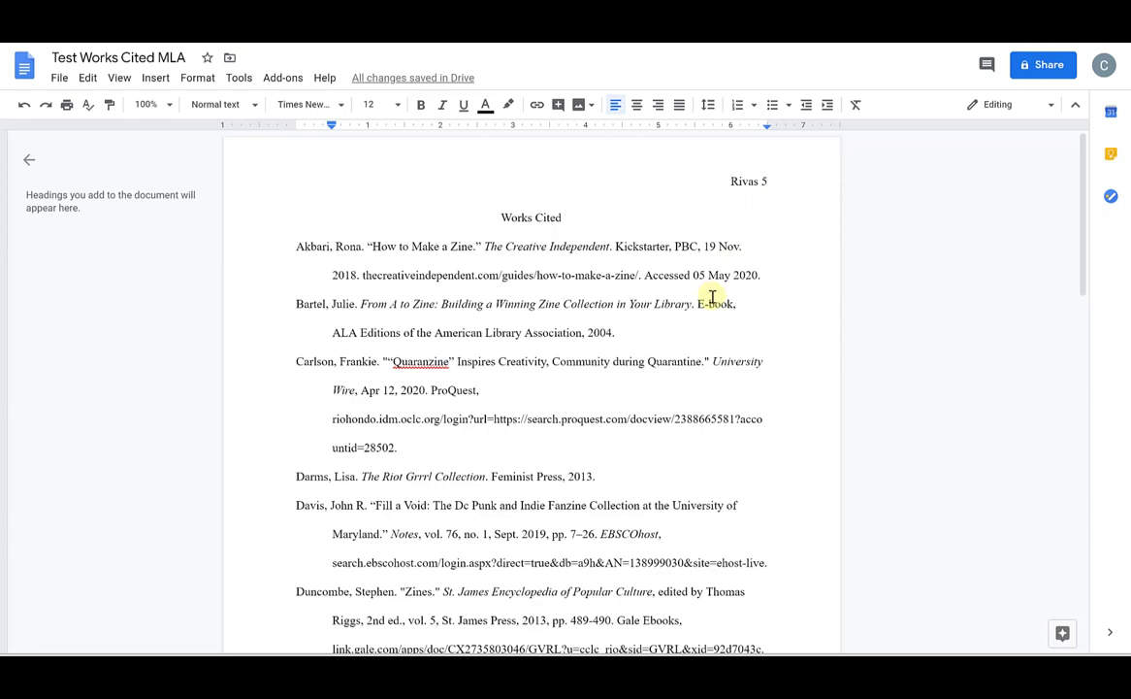
key(ctrl+alt+o)
key(ctrl+alt+h)
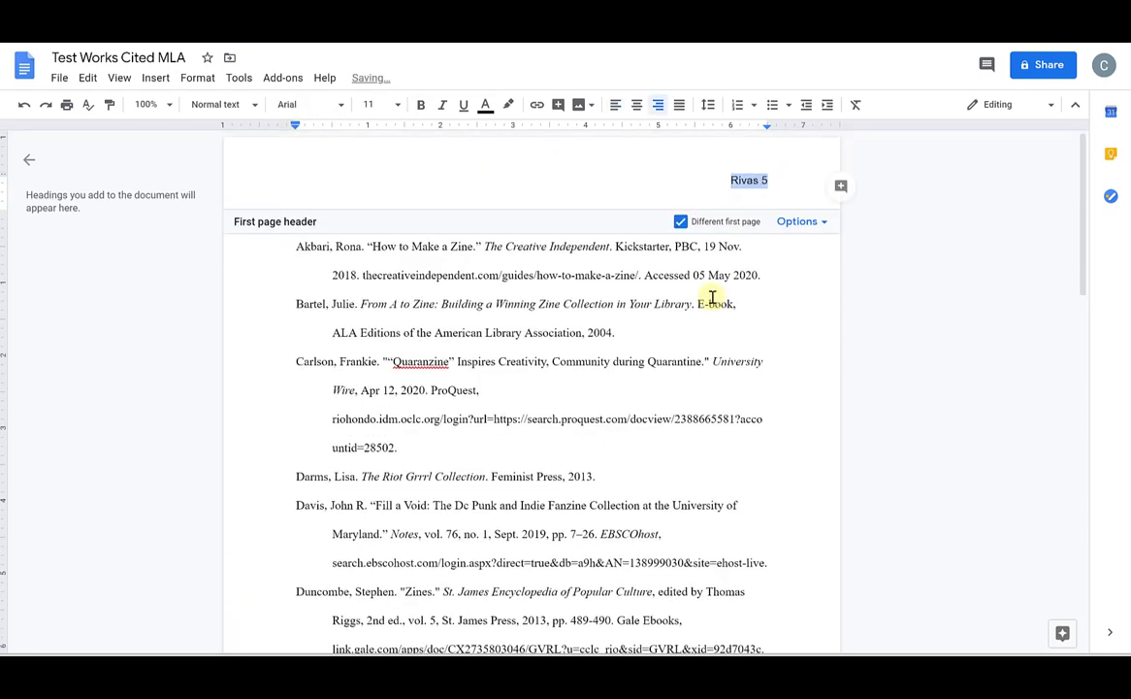
key(BackSpace)
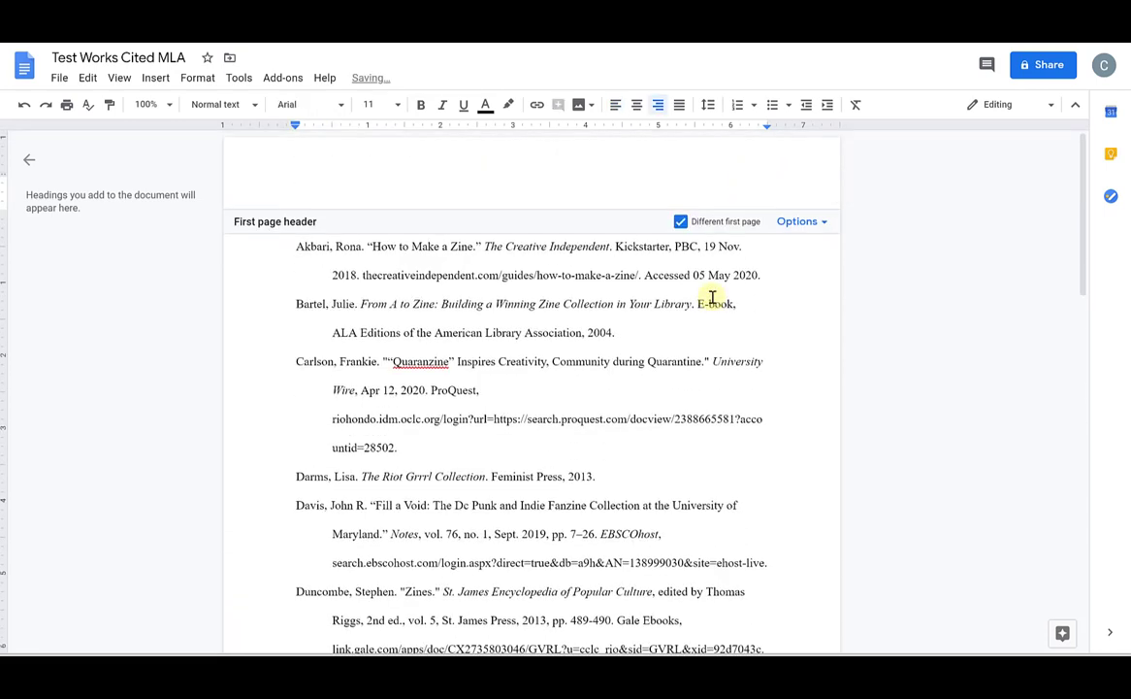
click(699, 342)
Step: Insert automatic page numbers in the top-right header starting on the first page, and add the author's last name before the first page's number
scroll(691, 340, down, 1)
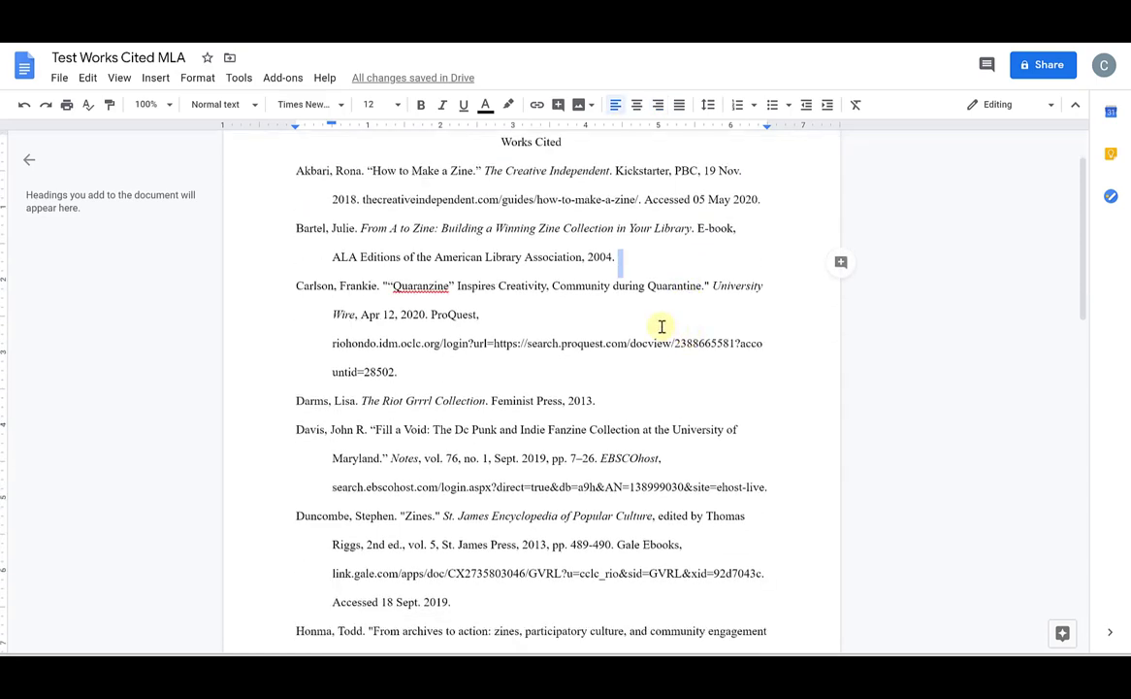
key(Down)
key(Down)
scroll(660, 326, up, 1)
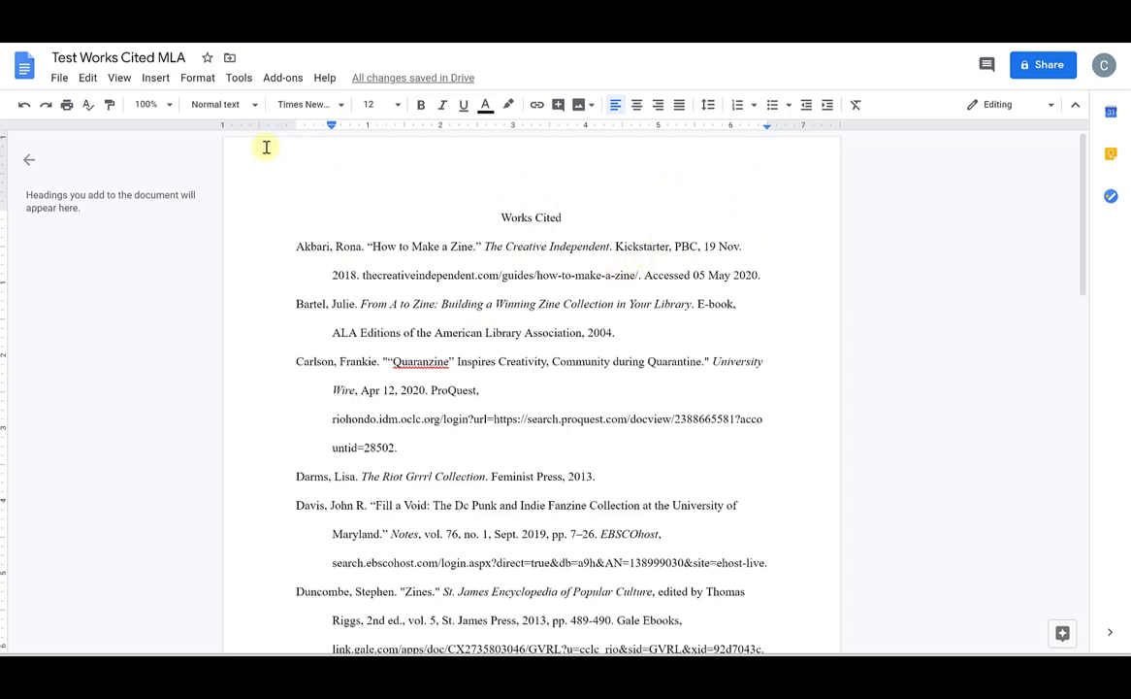
click(197, 78)
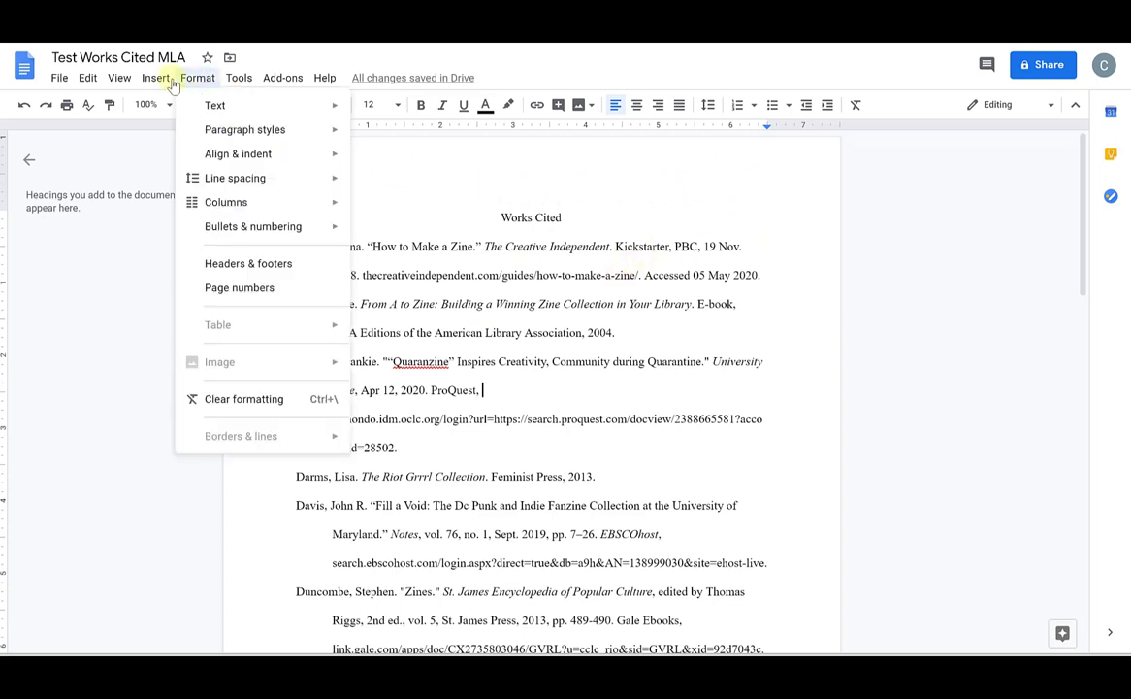
click(157, 79)
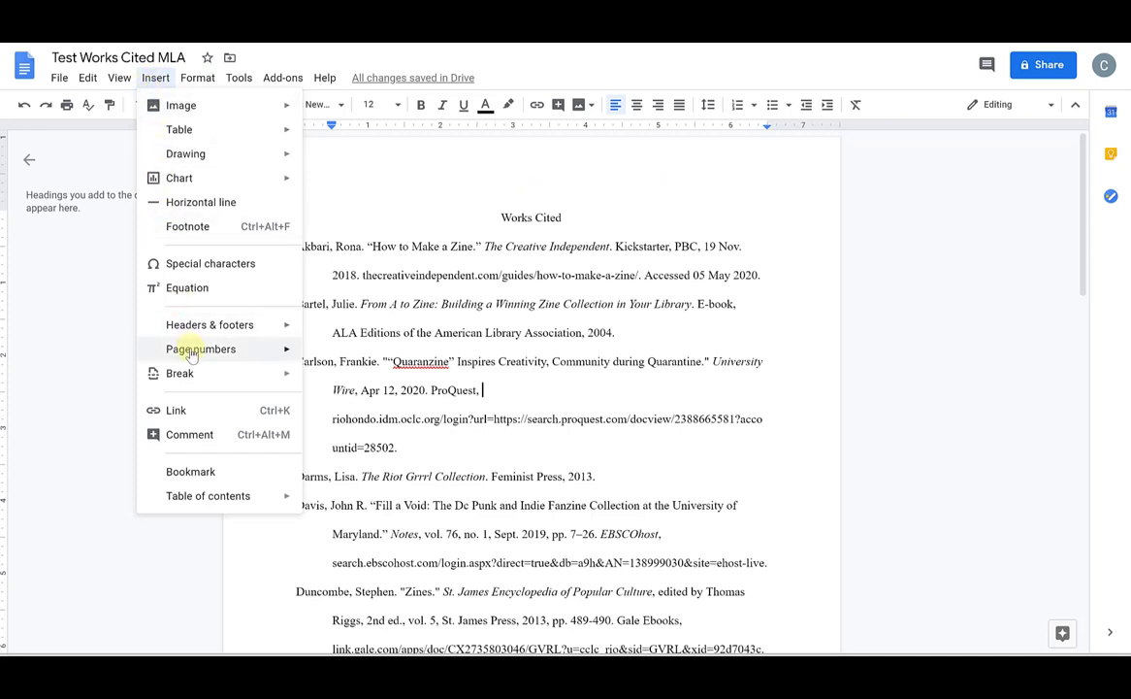
mouse_move(192, 356)
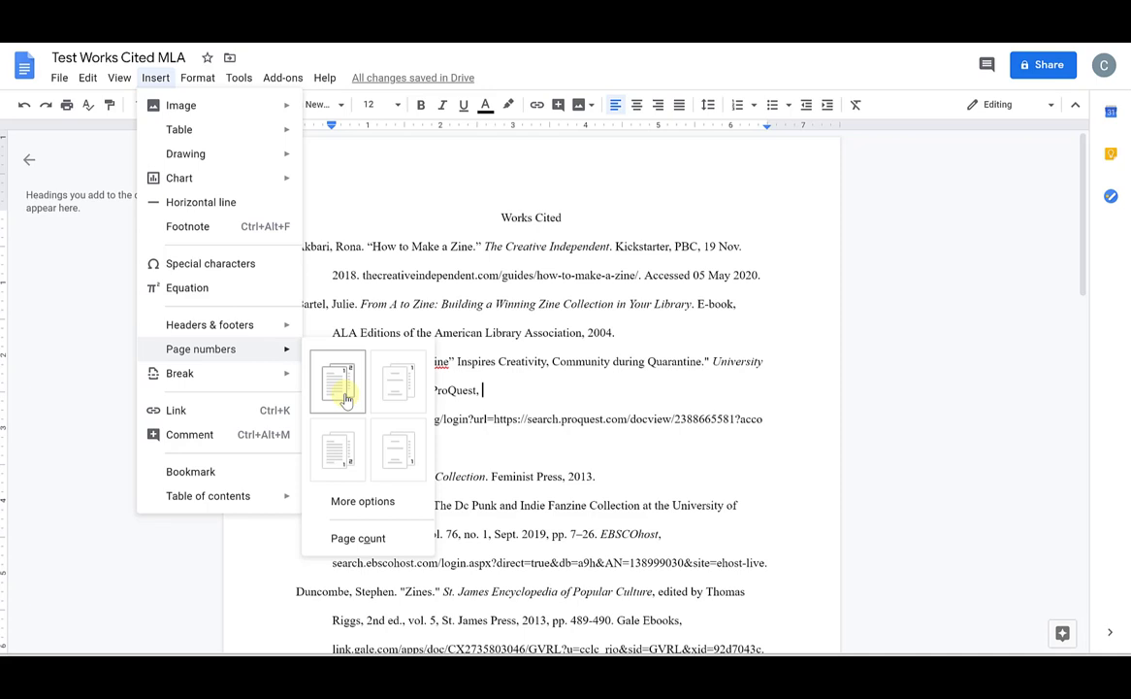
click(338, 383)
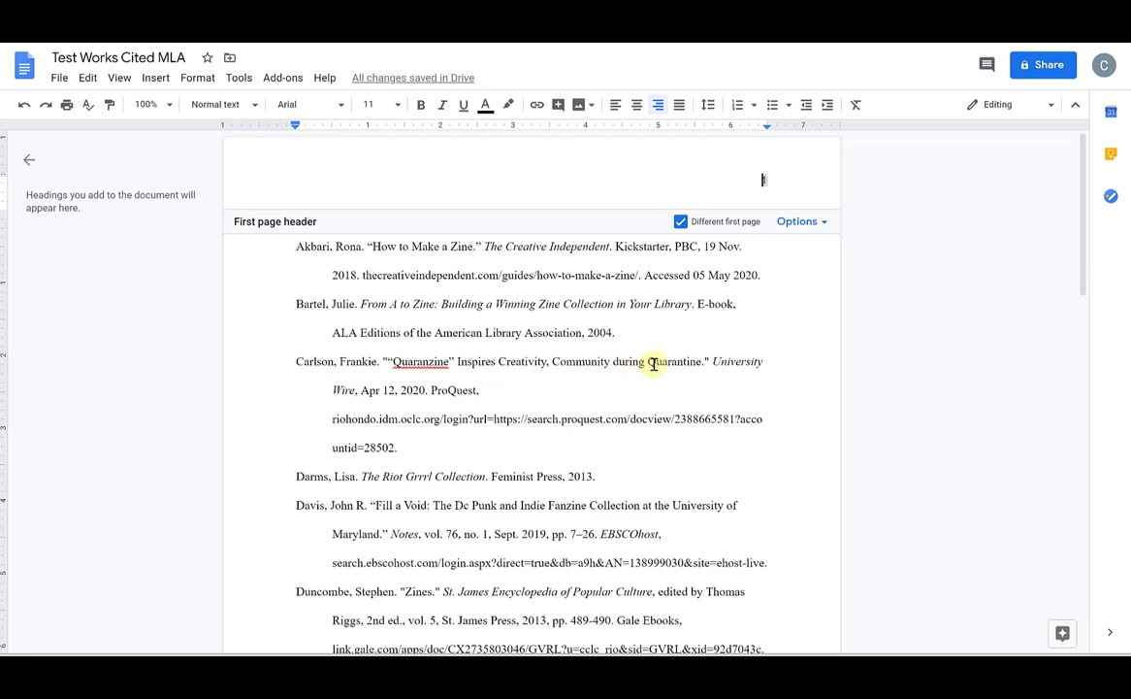
text(Rivas)
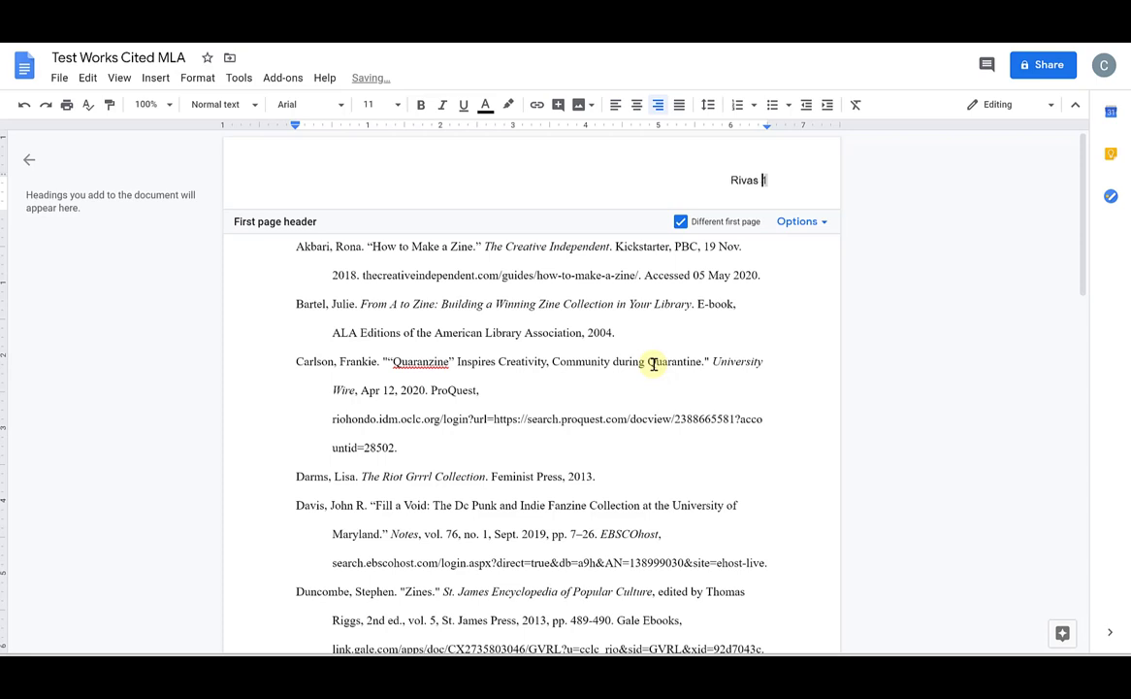
Step: Format the first-page header's name and automatic page number as Times New Roman, size 12
key(ctrl+a)
click(339, 105)
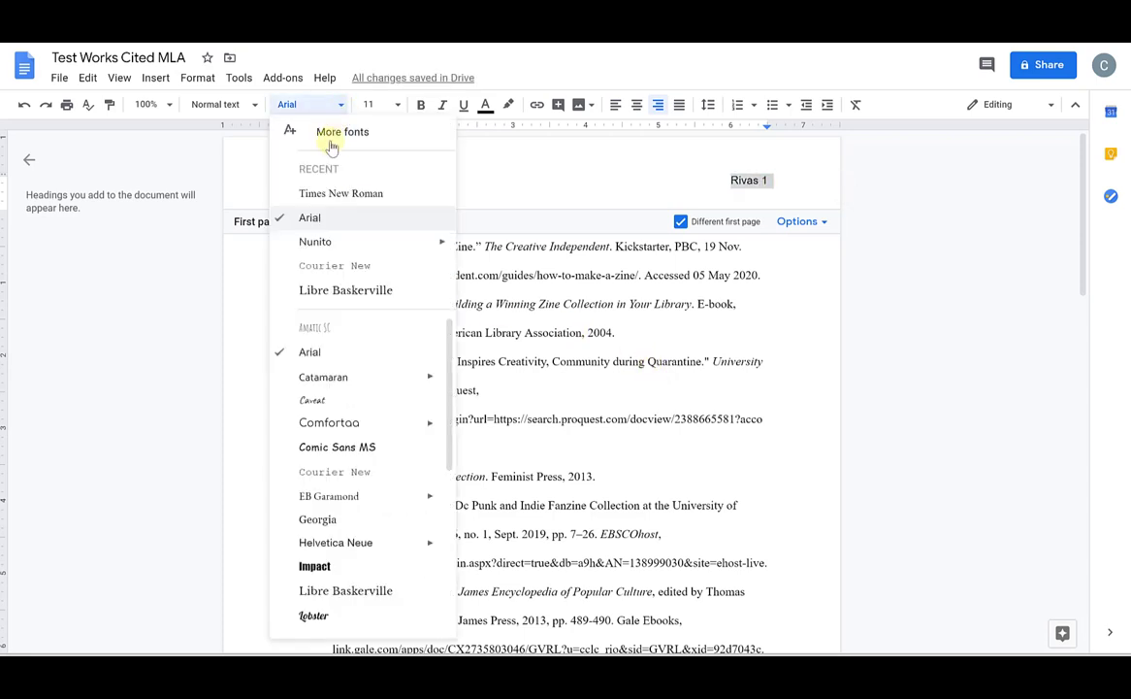
click(332, 193)
click(397, 105)
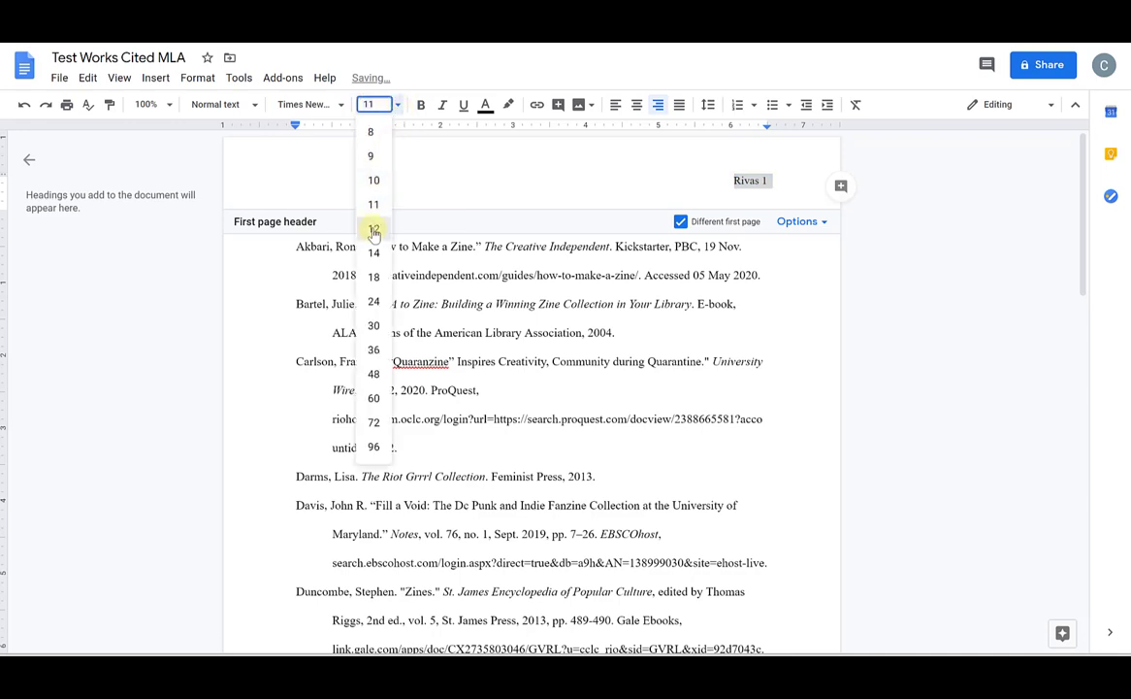
click(374, 228)
click(565, 304)
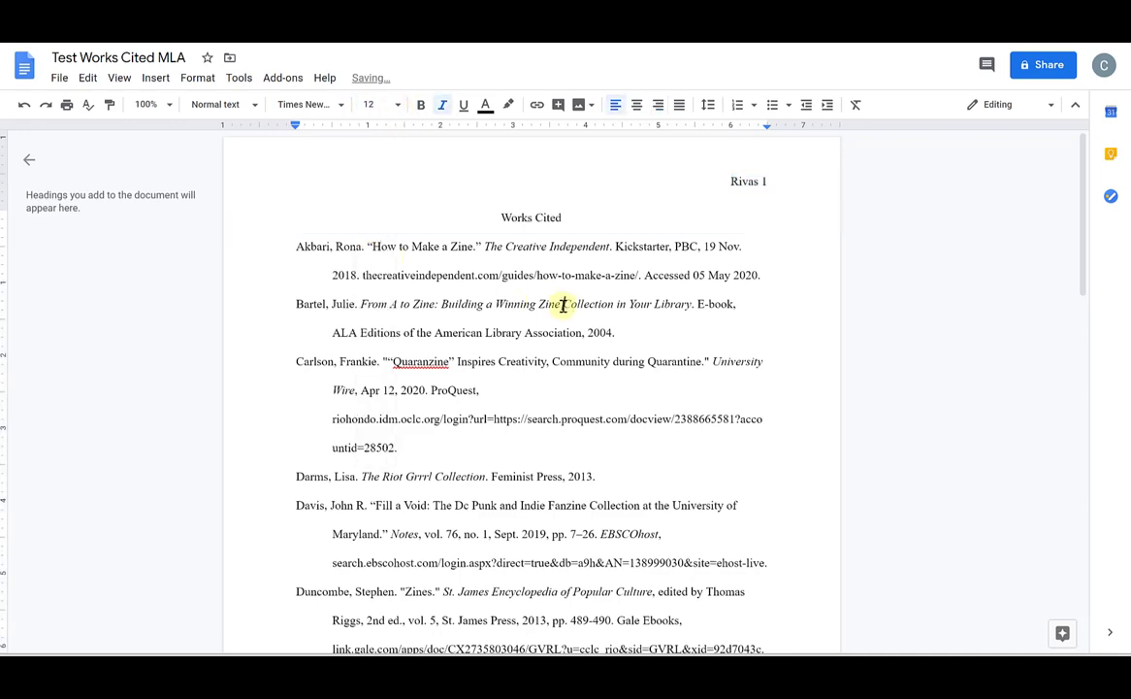
Step: Delete the manually entered last name and number 5 from the second page's header, keeping only the automatic page number
scroll(564, 304, down, 10)
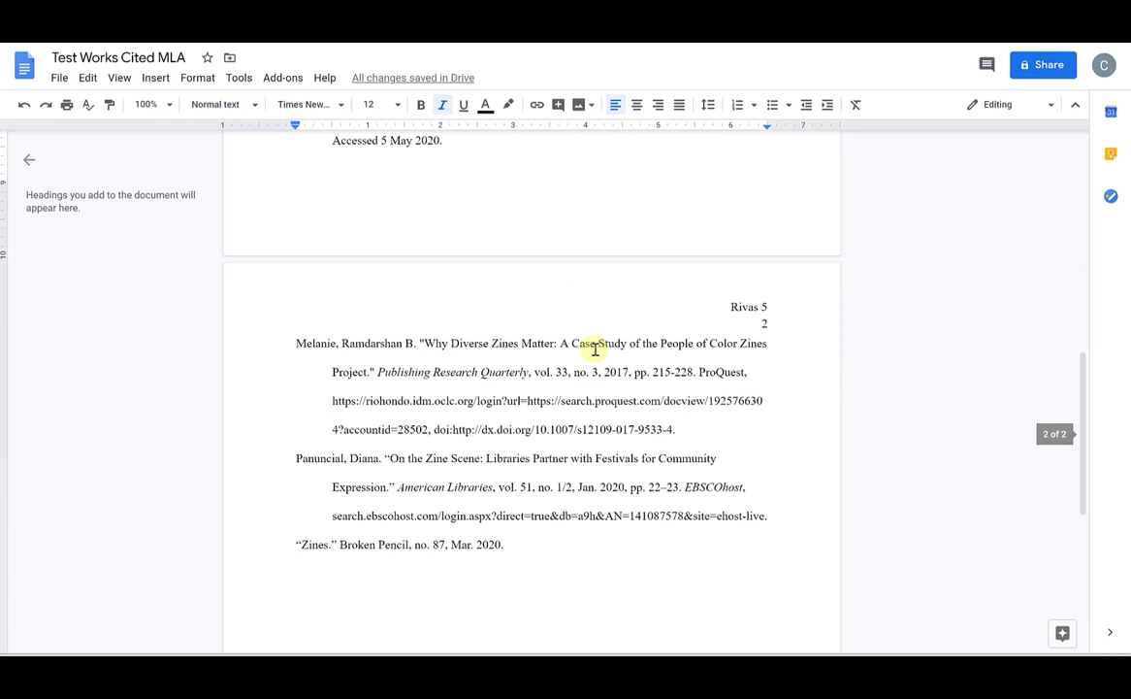
click(753, 309)
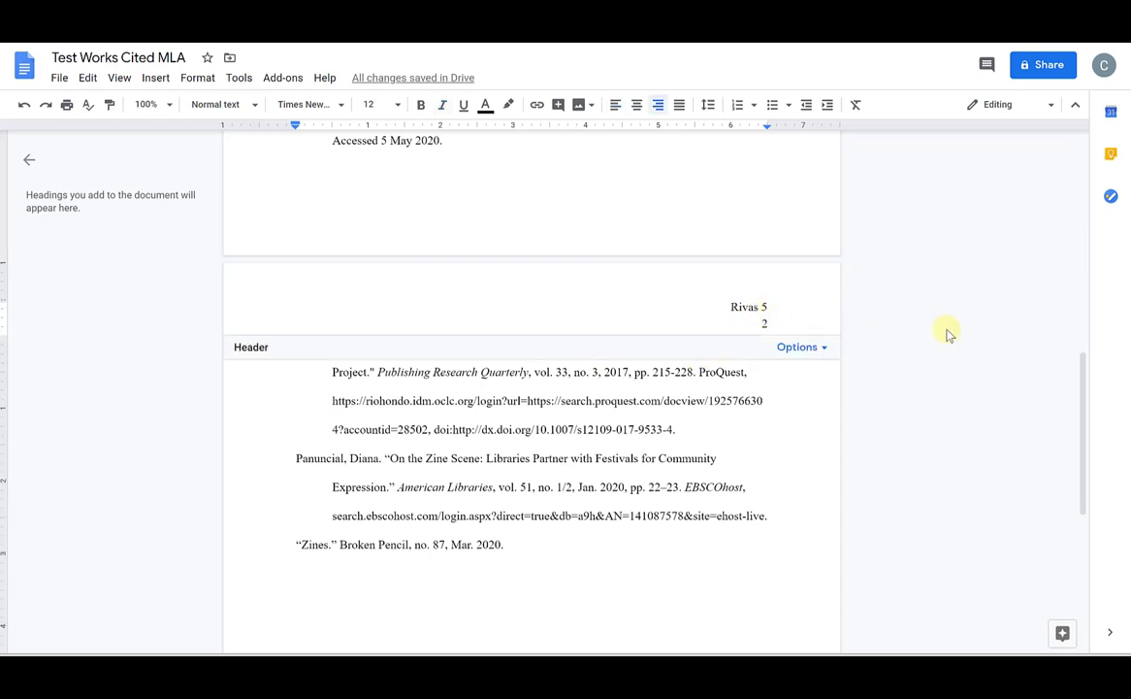
key(Delete)
key(Delete)
key(Delete)
key(Delete)
key(Delete)
key(Delete)
key(Delete)
key(Delete)
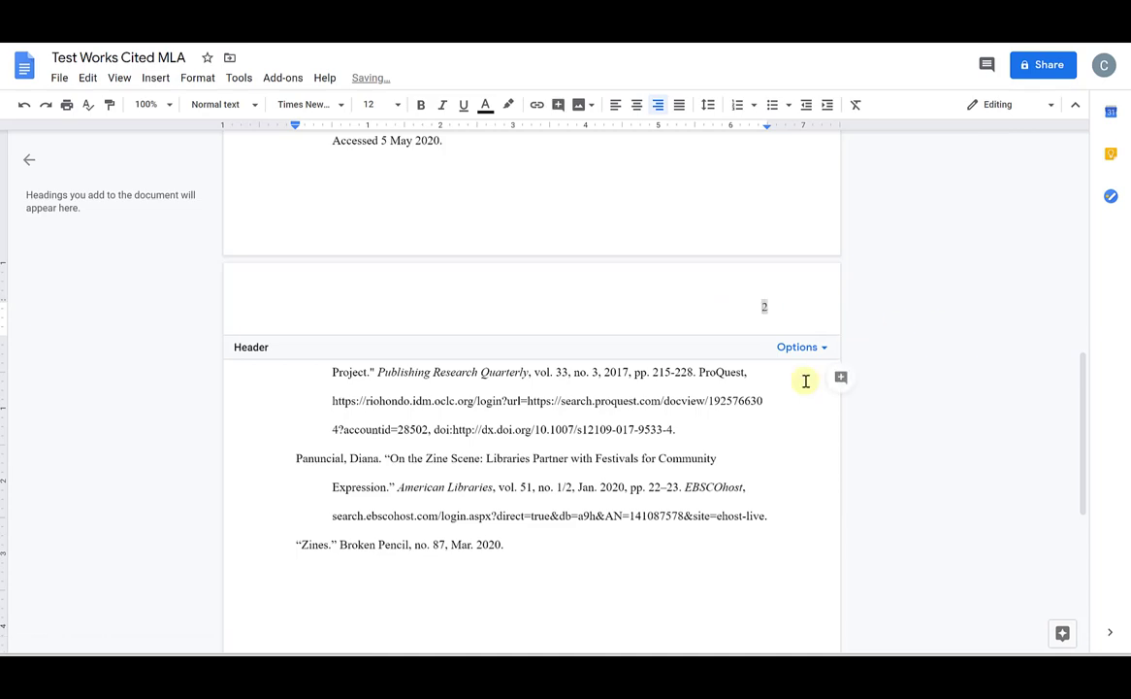
Step: Turn off the different first-page header so the last name and automatic page number are used on every page
scroll(682, 423, up, 10)
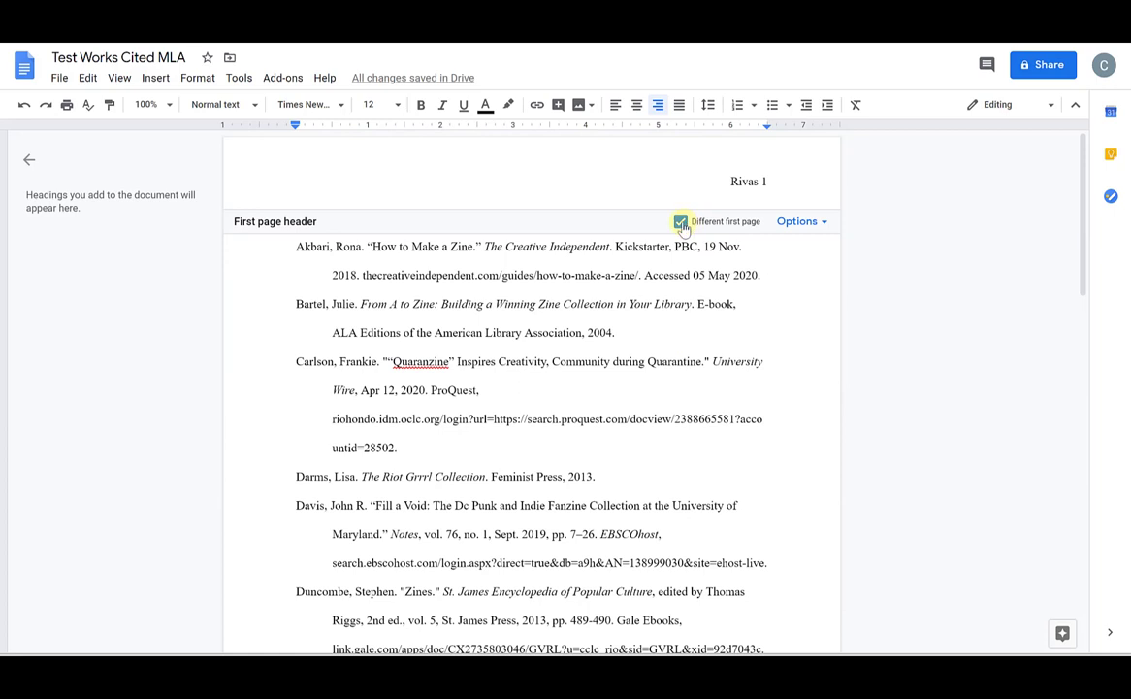
click(681, 222)
text(Rivas 2)
click(728, 223)
scroll(737, 244, down, 7)
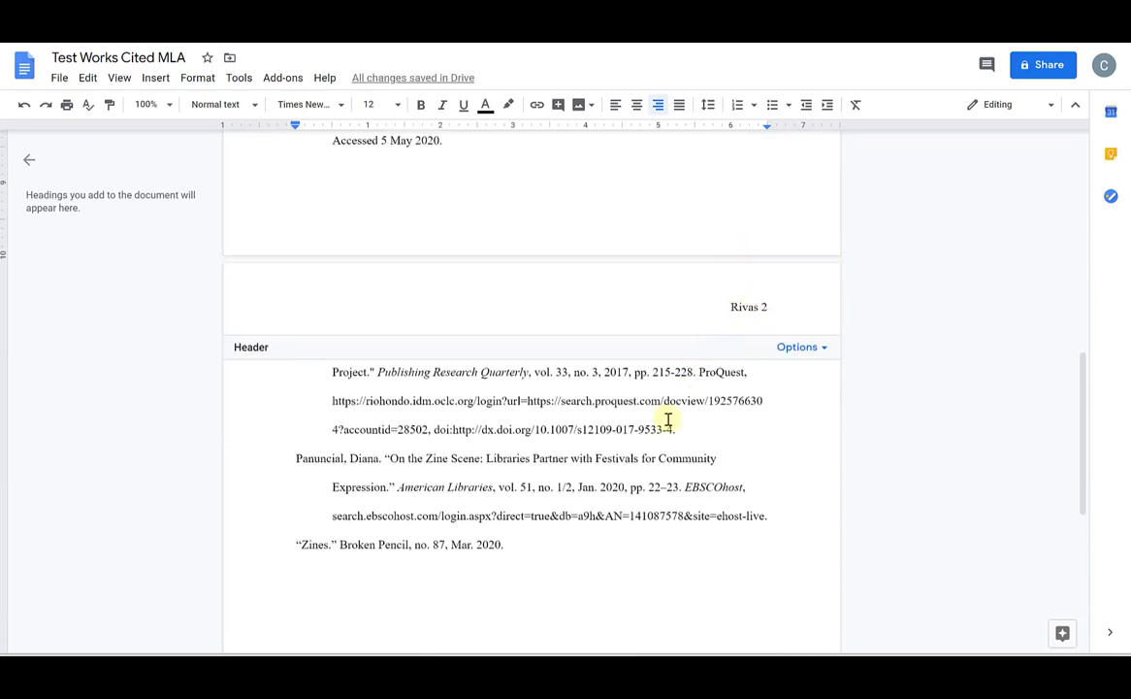
Step: Add a new line after the last citation and insert a page break there to check the header on a third page
scroll(669, 422, up, 2)
scroll(669, 423, down, 5)
click(658, 335)
scroll(658, 335, down, 2)
scroll(658, 335, up, 5)
scroll(658, 338, down, 3)
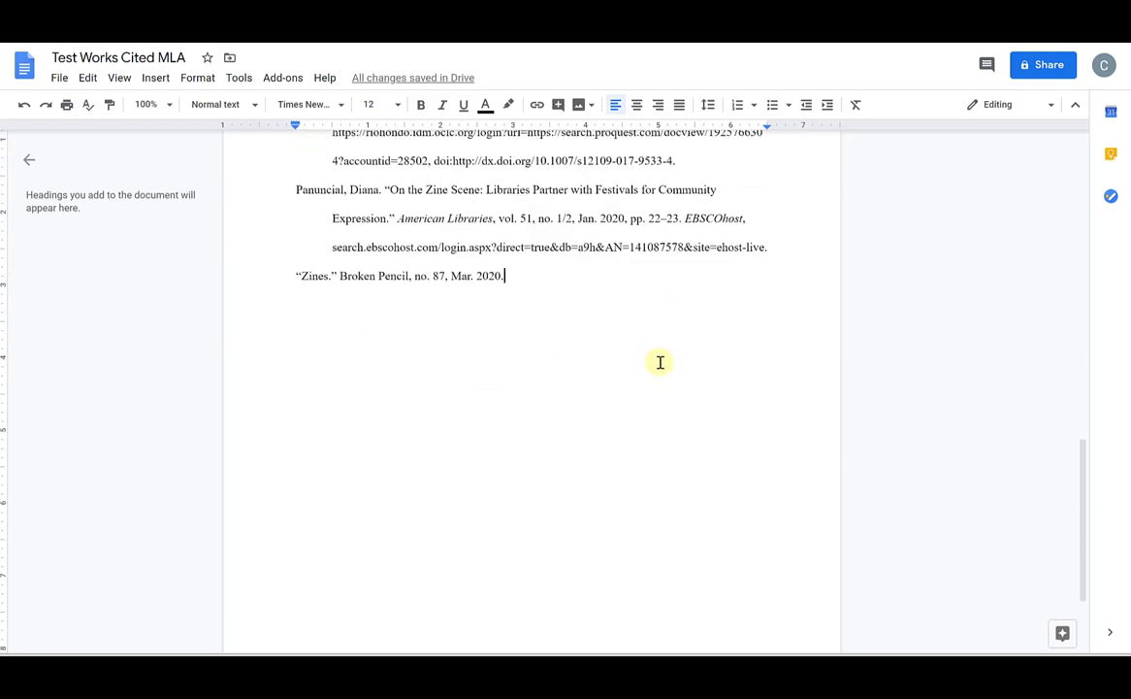
key(Return)
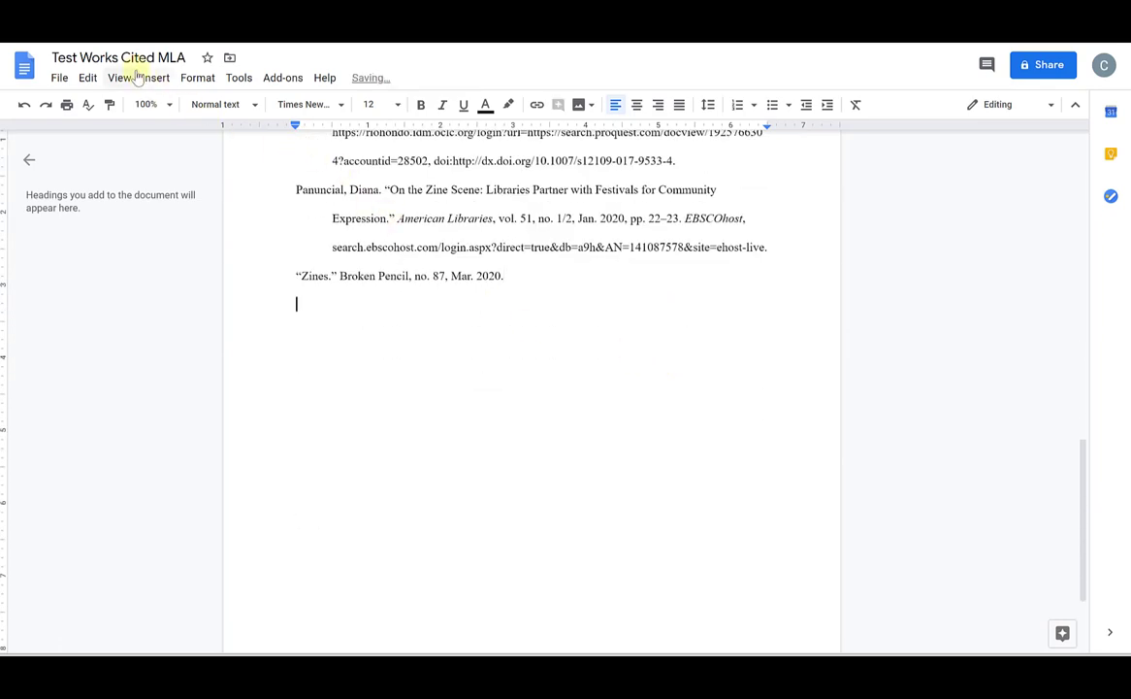
click(154, 79)
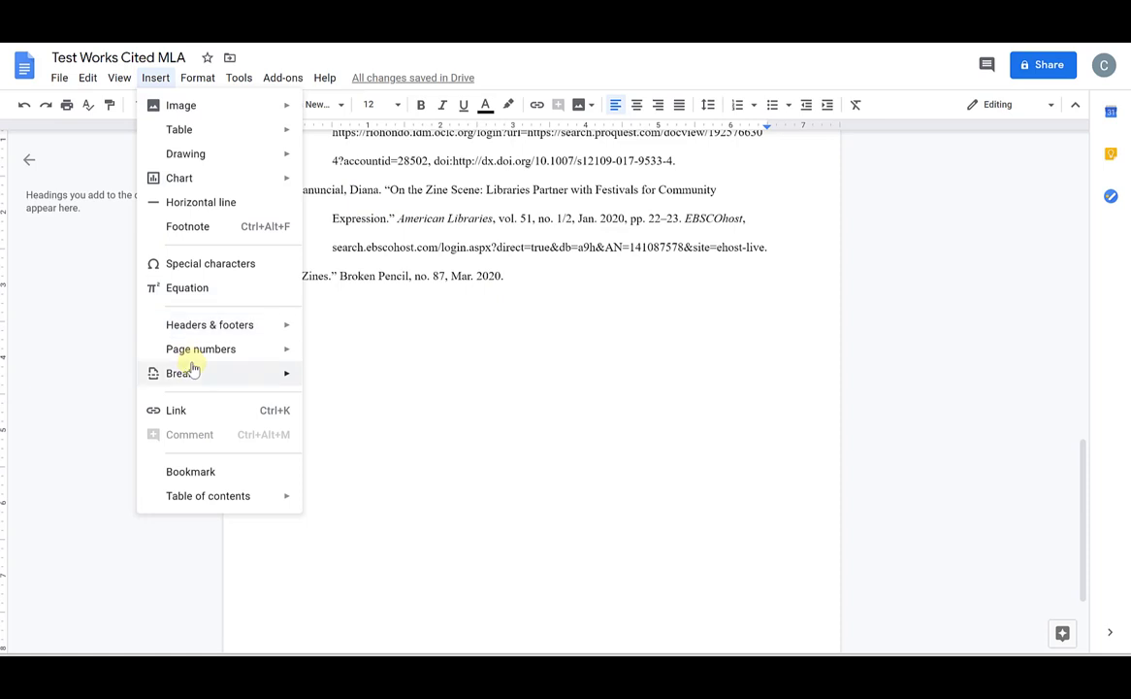
mouse_move(273, 385)
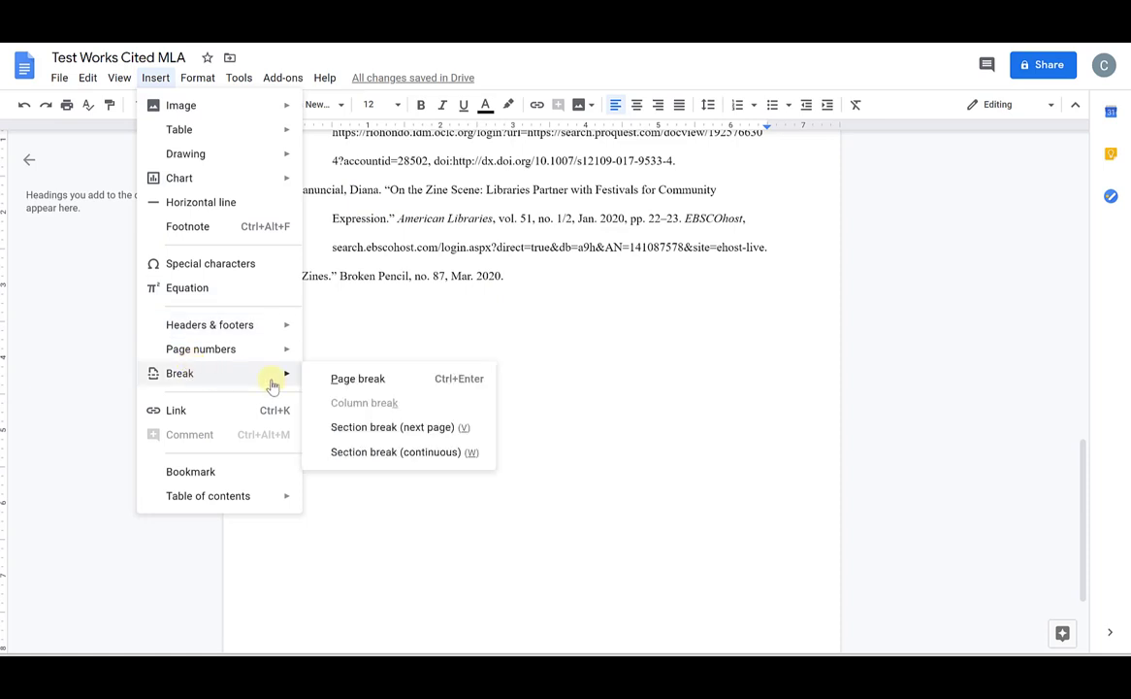
click(328, 387)
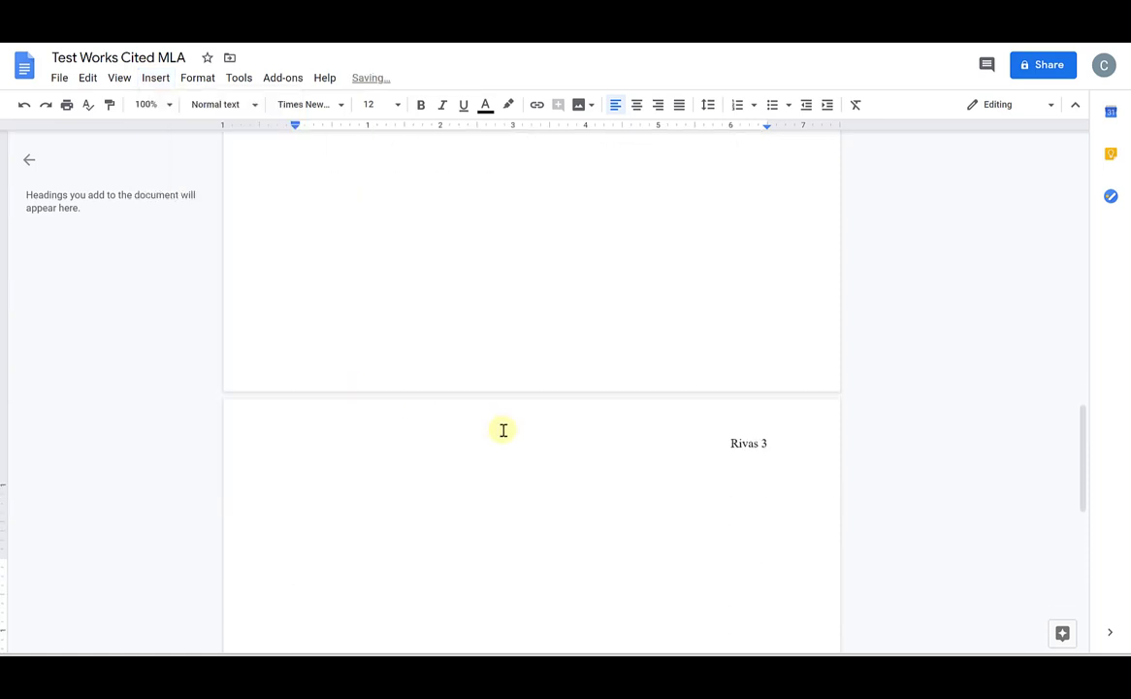
scroll(728, 421, up, 10)
scroll(730, 416, up, 5)
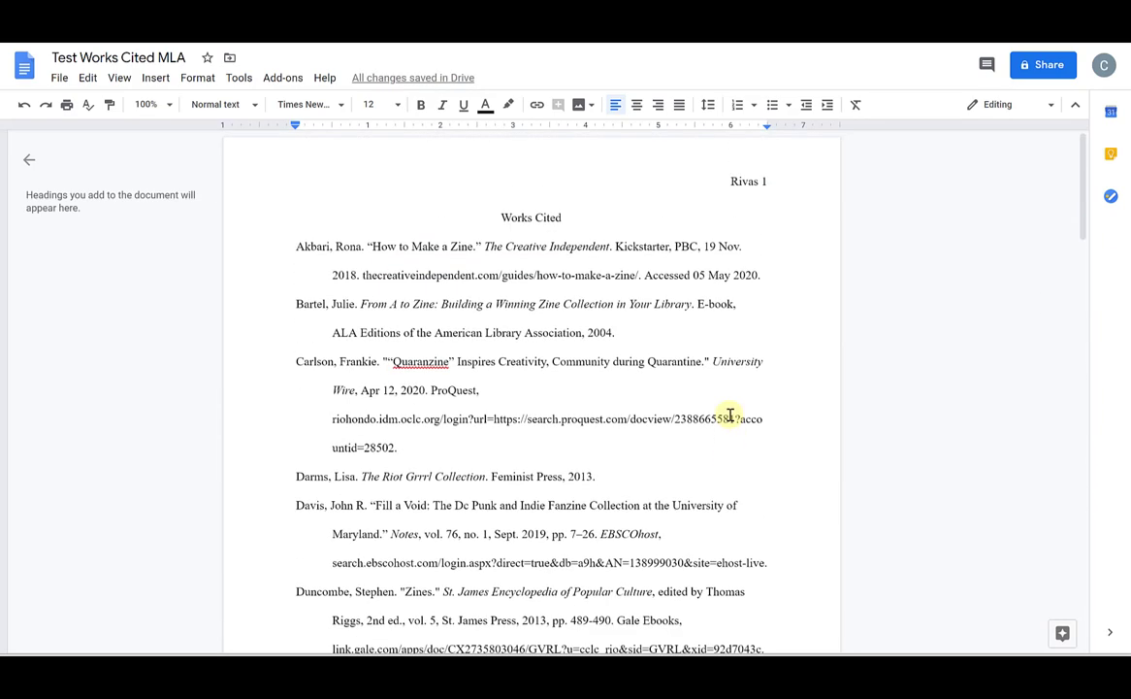